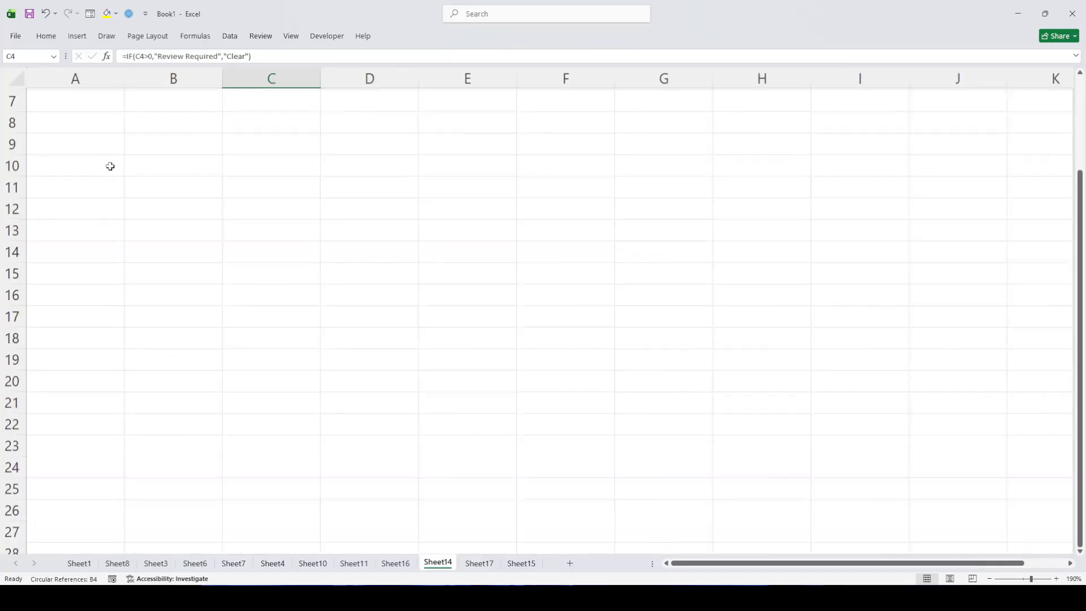
# - Run Error Checking on the sheet with the Quality Assurance running calculation in C3 selected
pyautogui.scroll(2, 269, 146)
pyautogui.scroll(1, 269, 145)
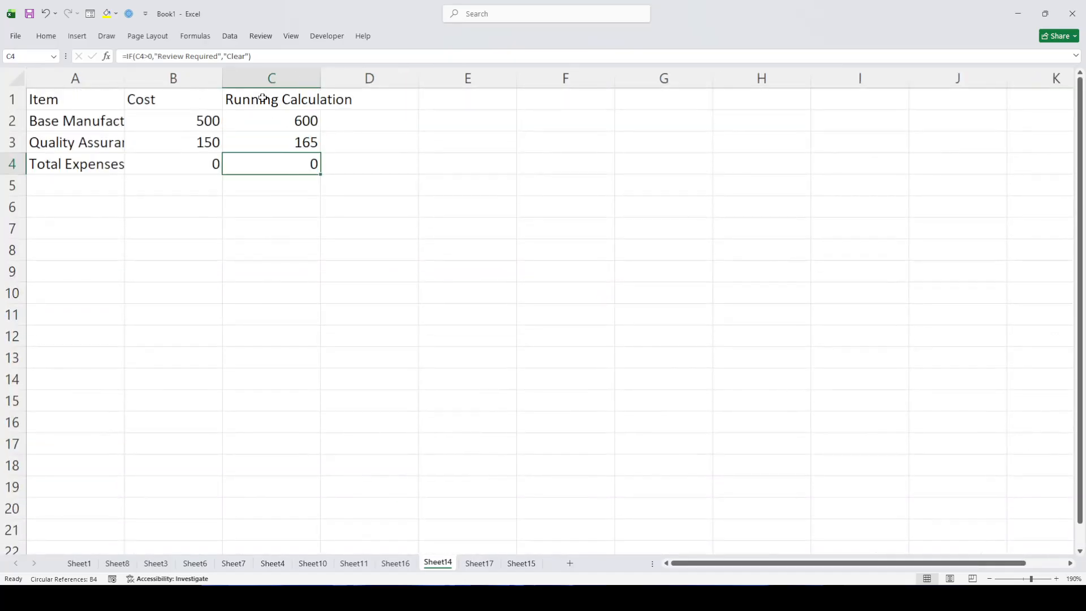
pyautogui.click(264, 144)
pyautogui.click(324, 139)
pyautogui.click(316, 139)
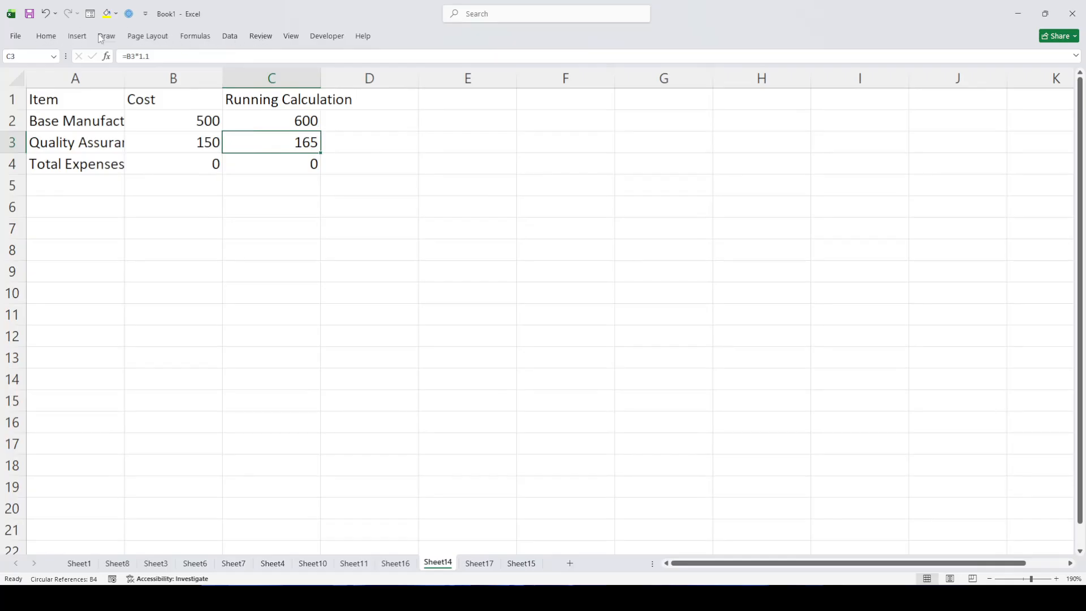
pyautogui.doubleClick(190, 37)
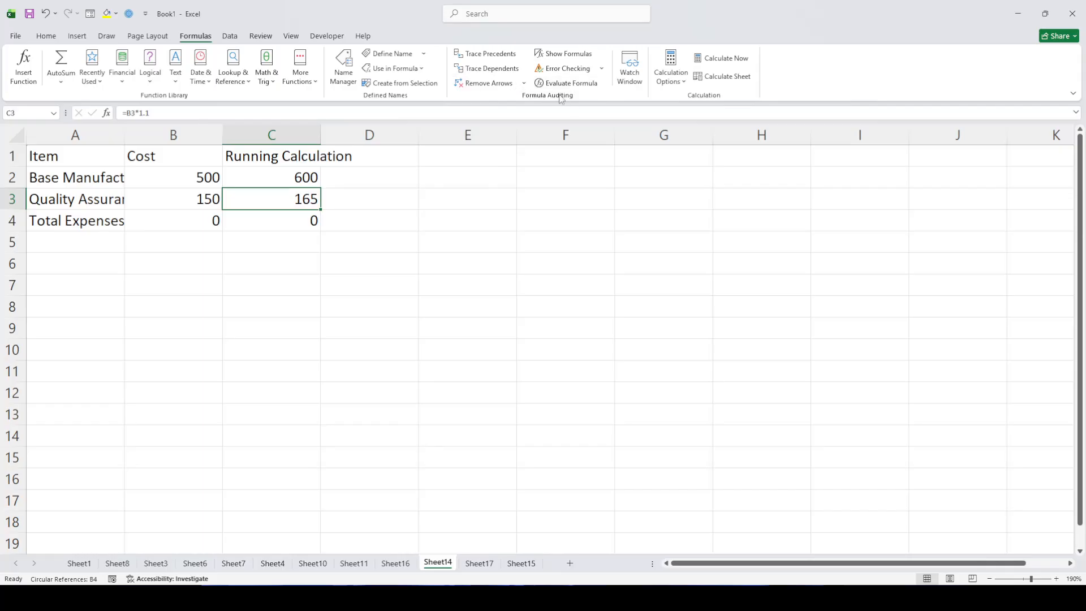
pyautogui.click(603, 72)
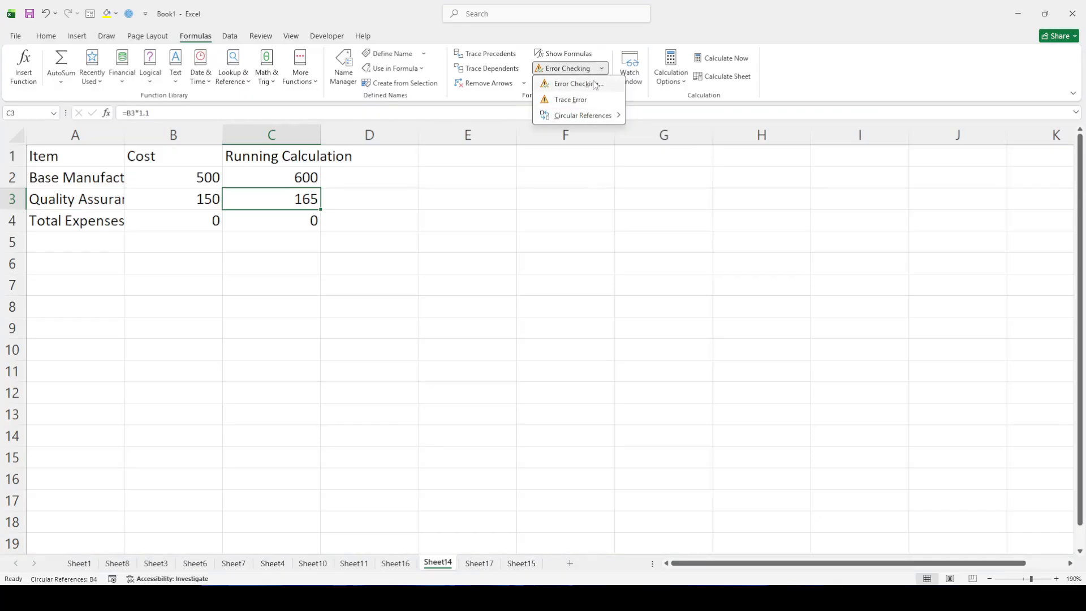
pyautogui.moveTo(583, 115)
pyautogui.click(574, 85)
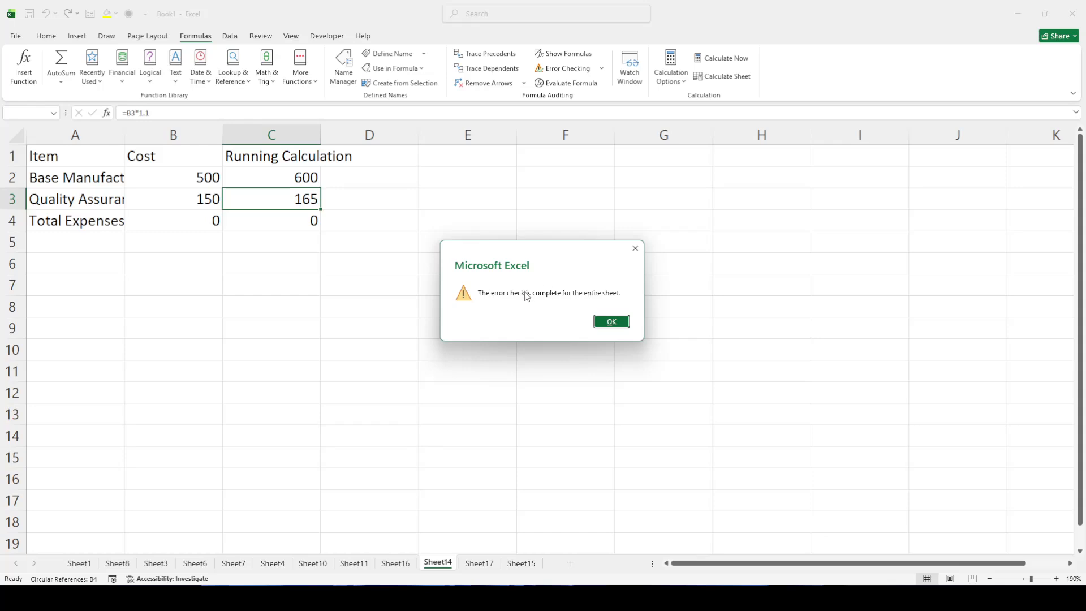
pyautogui.click(612, 322)
# - Try the formula =B3*1.1w in C3, and replace it with =B3*E8
pyautogui.doubleClick(306, 202)
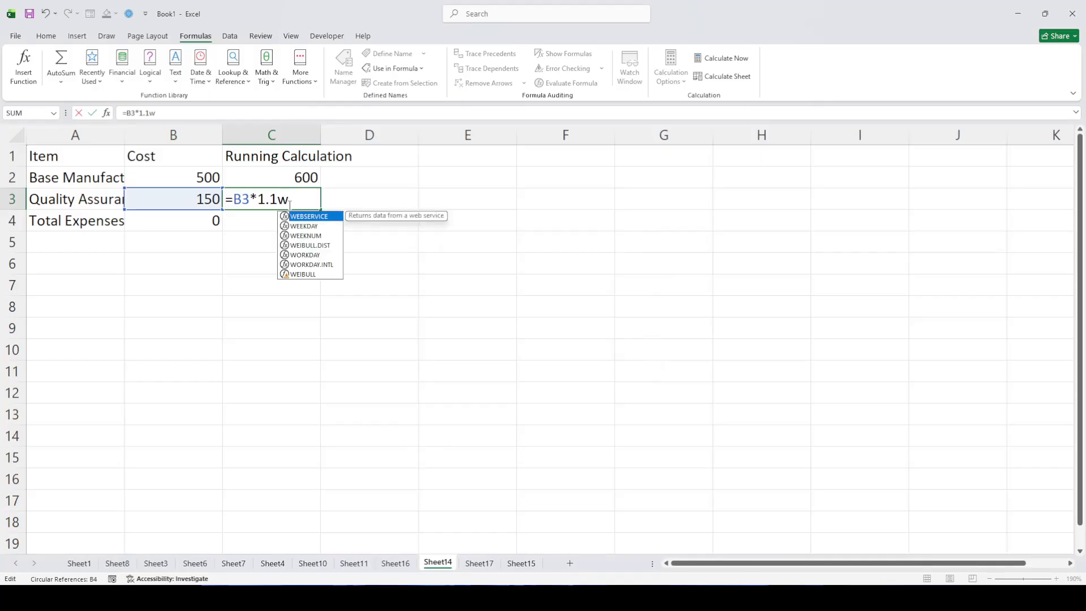
pyautogui.press('Return')
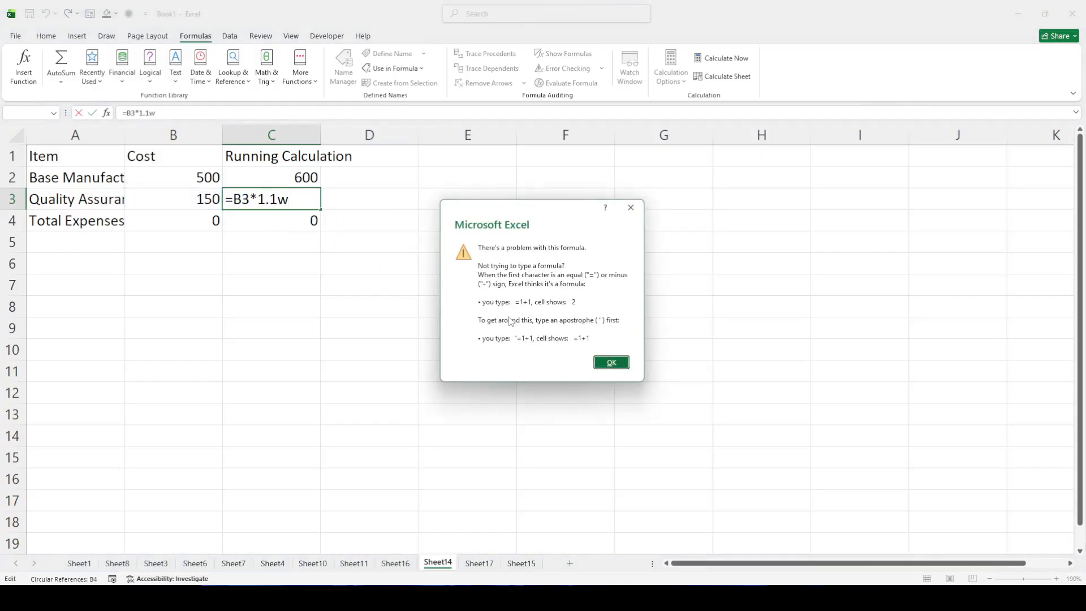
pyautogui.click(631, 208)
pyautogui.click(442, 306)
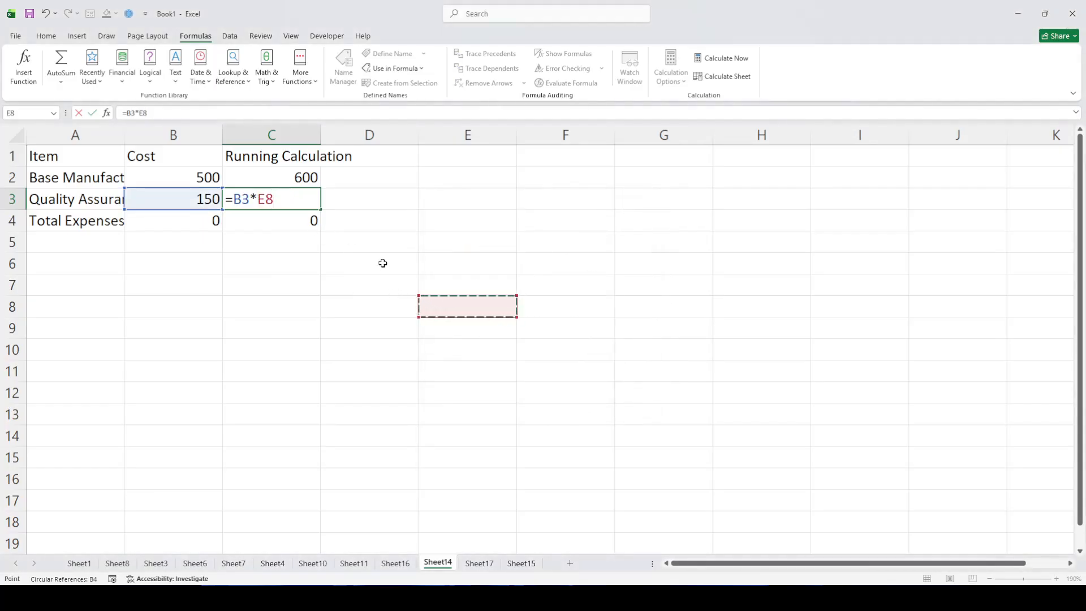
pyautogui.press('Return')
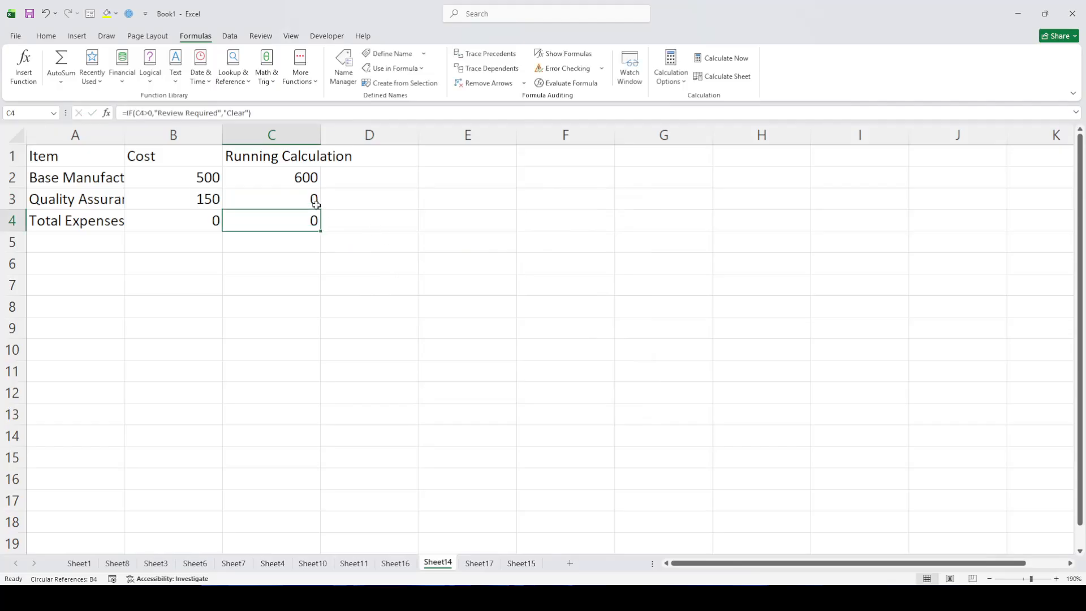
# - Check the sheet for errors again with the =B3*E8 formula in C3 selected
pyautogui.click(316, 205)
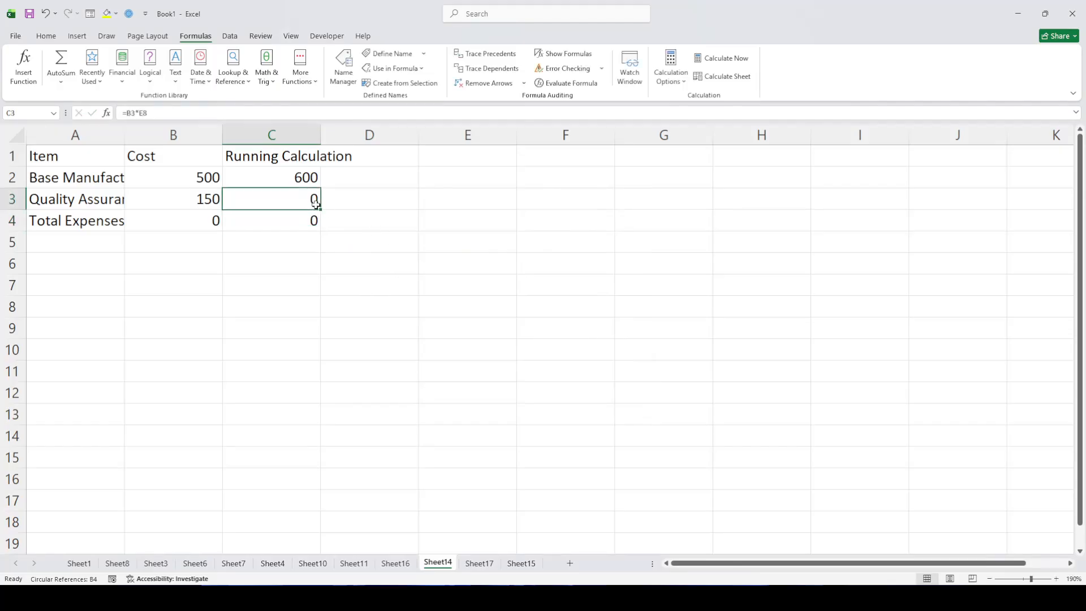
pyautogui.click(569, 73)
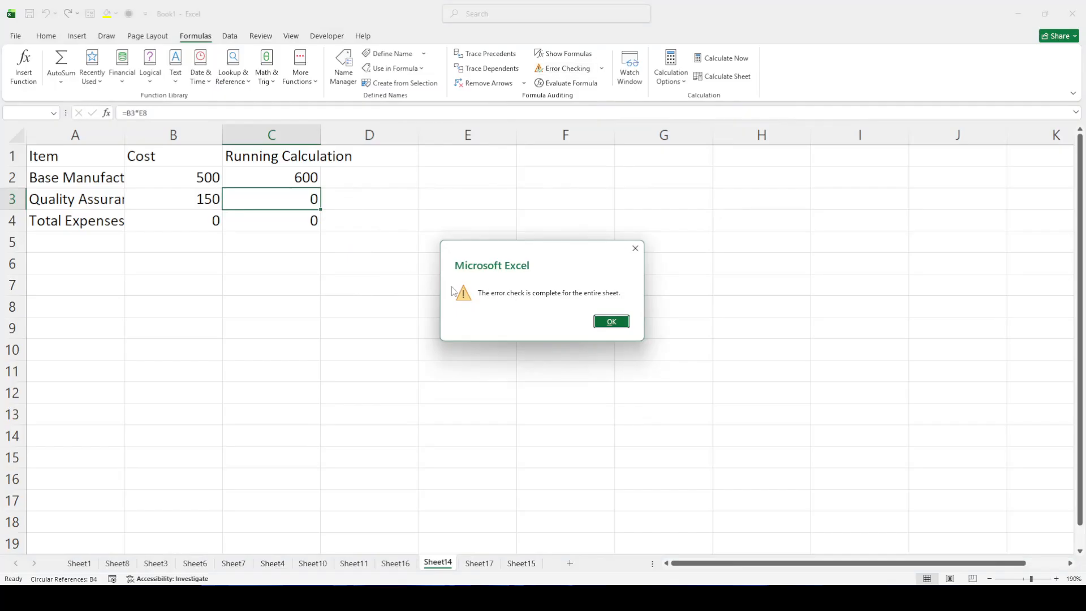
pyautogui.click(614, 323)
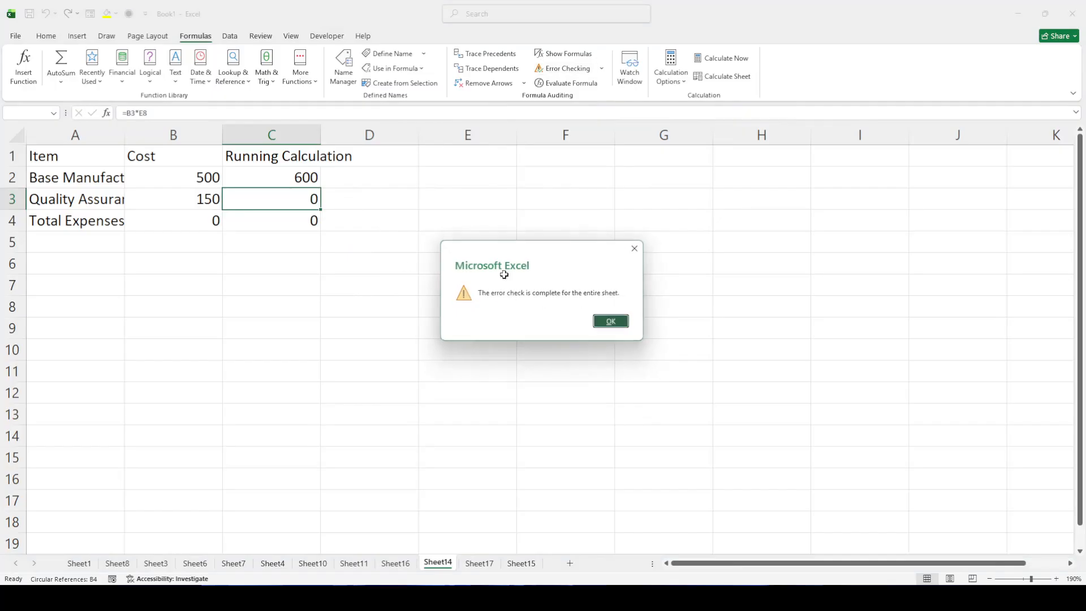
# - Change the formula in C3 to =B3*B3
pyautogui.doubleClick(300, 202)
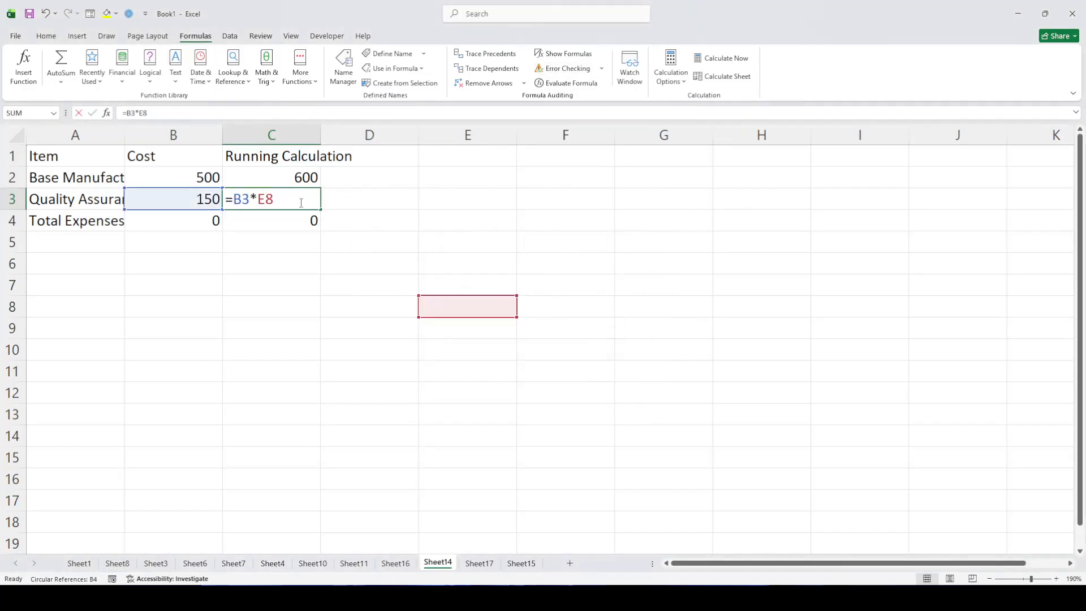
pyautogui.moveTo(289, 198); pyautogui.dragTo(257, 199)
pyautogui.click(189, 201)
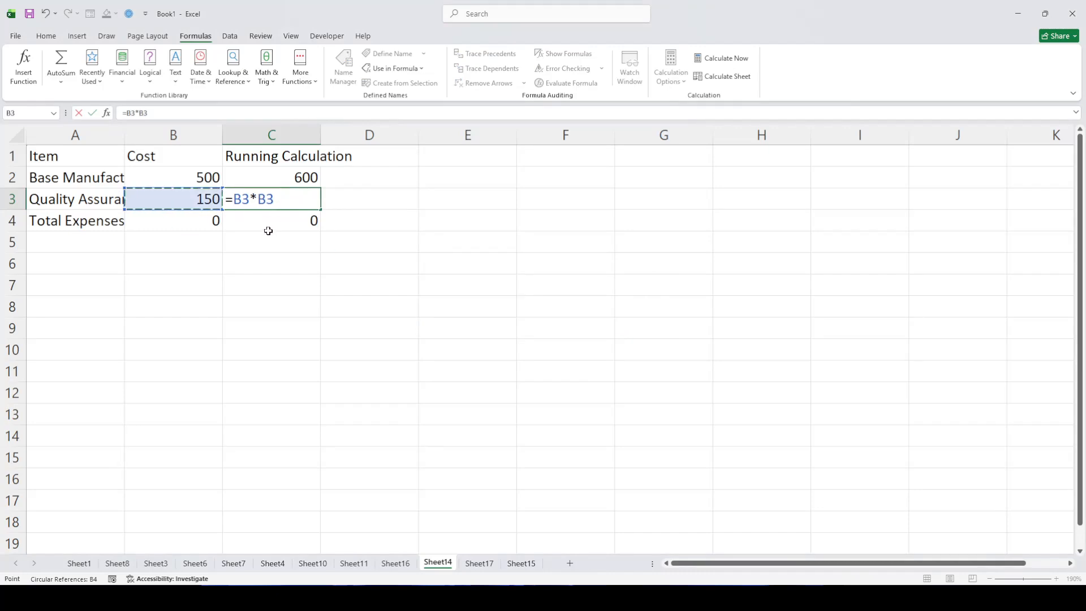
pyautogui.press('Return')
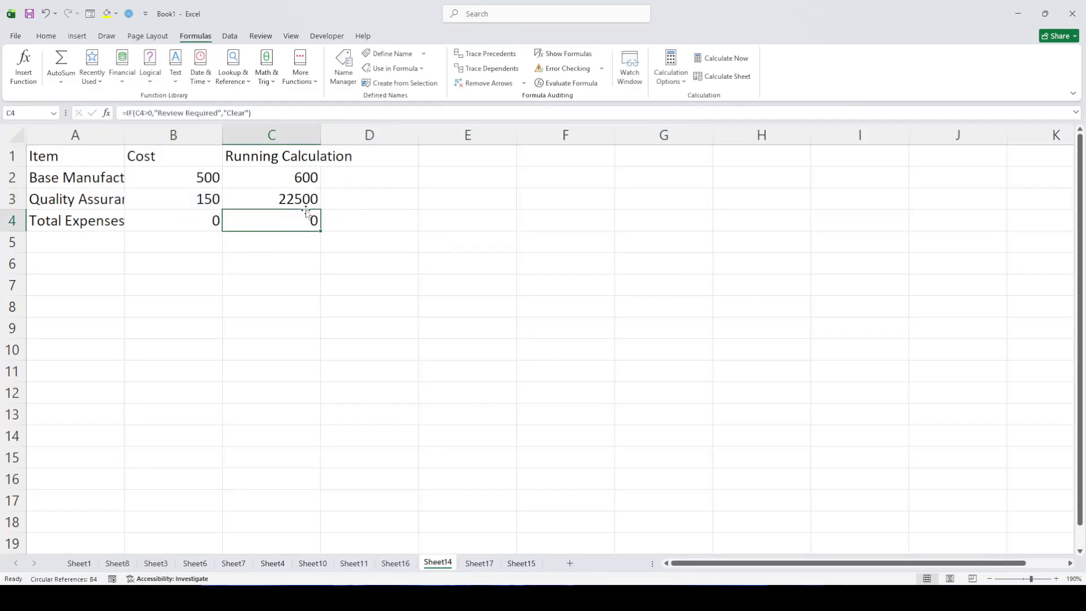
# - Repeat the sheet's error check with the =B3*B3 formula in C3 selected
pyautogui.click(280, 205)
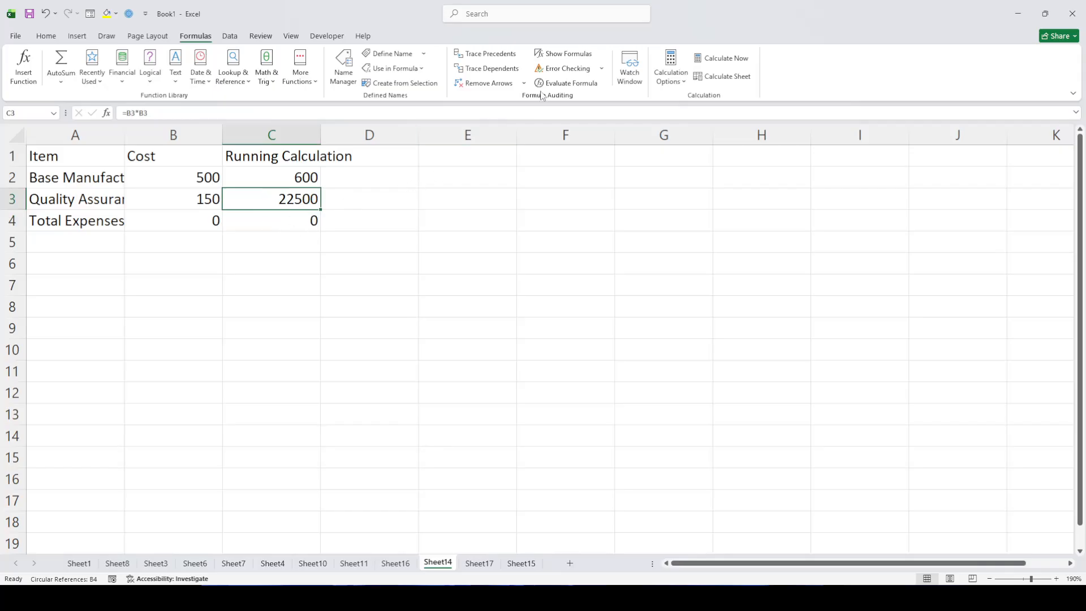
pyautogui.click(562, 68)
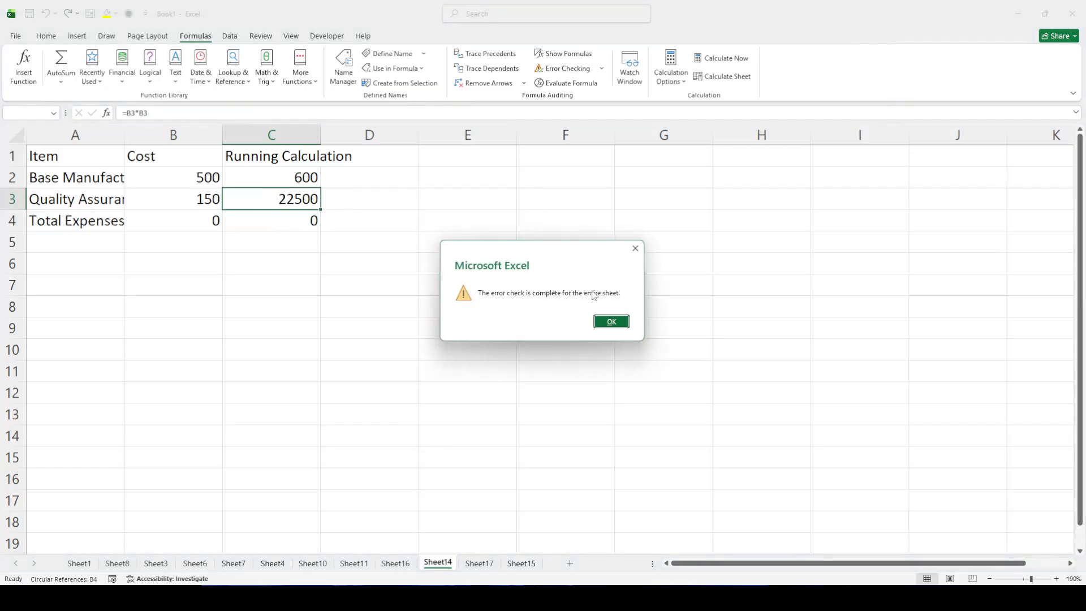
pyautogui.click(611, 322)
# - Try to insert a reference to B4 directly before "Review Required" in the IF formula of C4
pyautogui.click(283, 222)
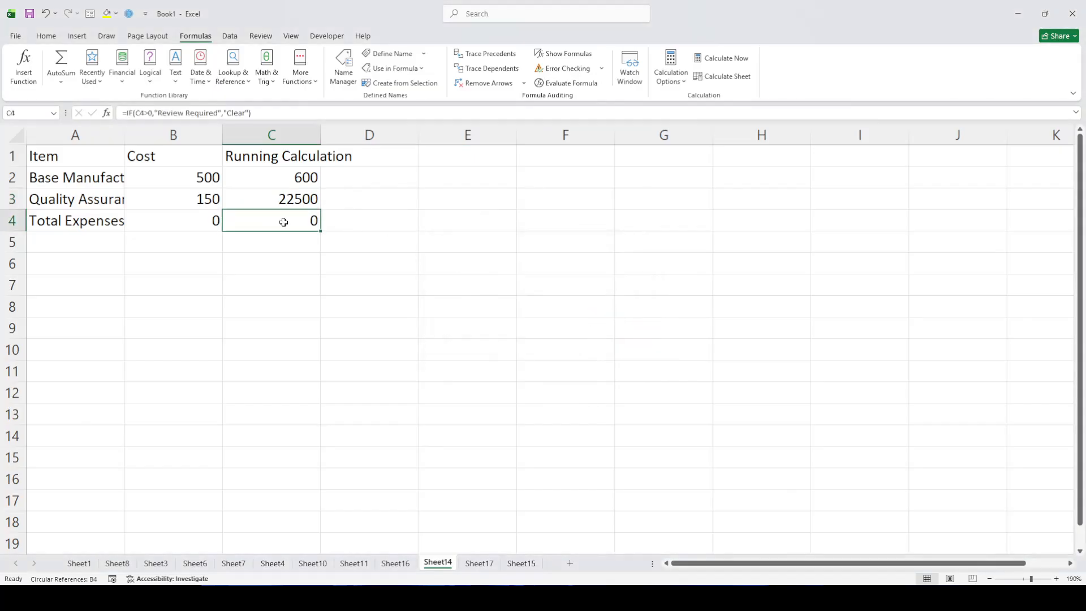
pyautogui.doubleClick(284, 222)
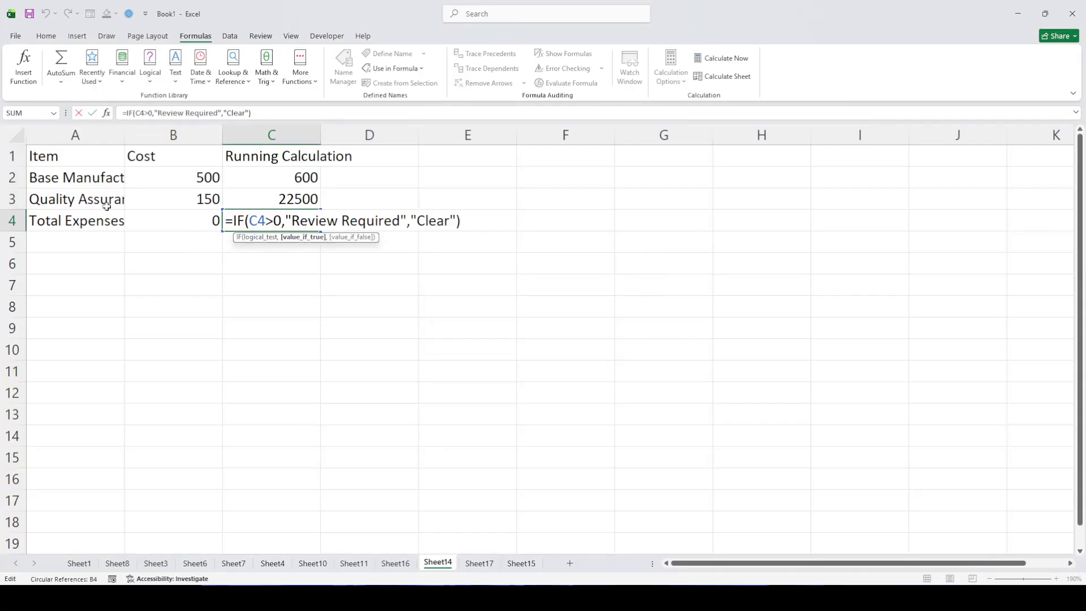
pyautogui.click(243, 250)
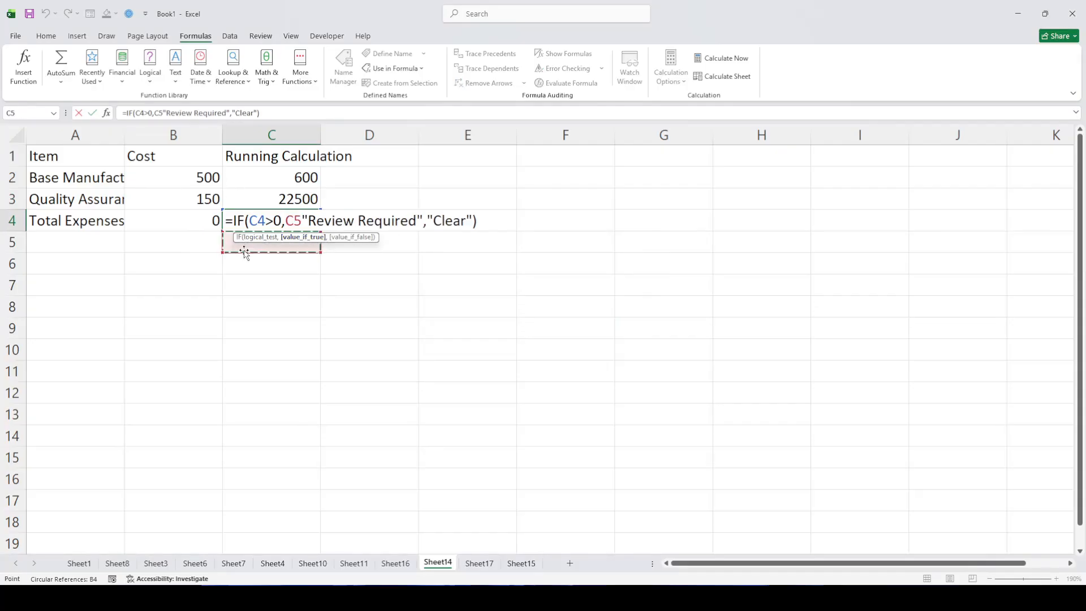
pyautogui.click(201, 216)
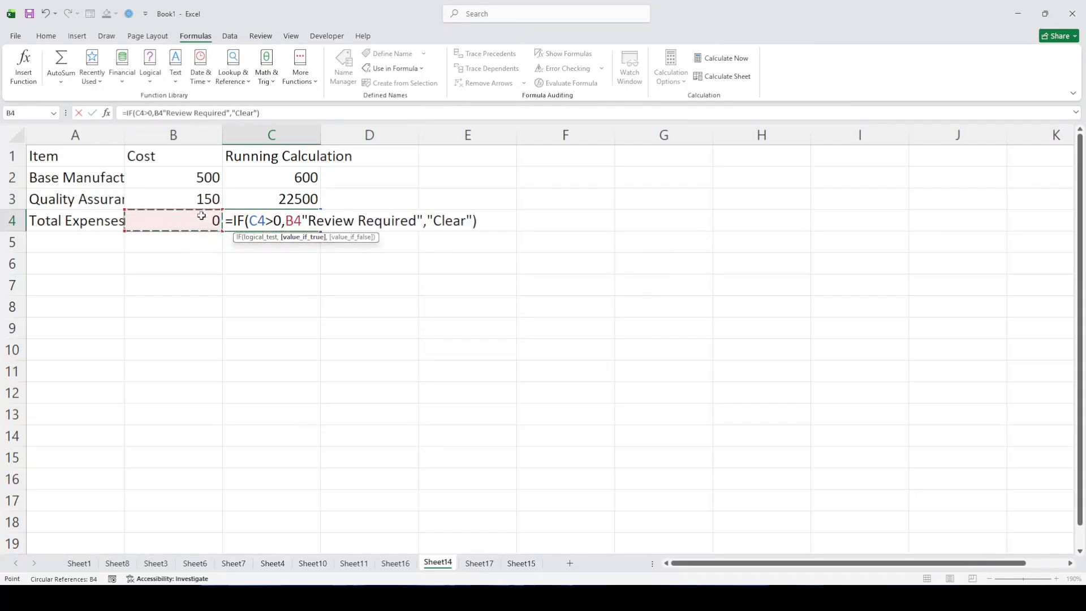
pyautogui.click(260, 194)
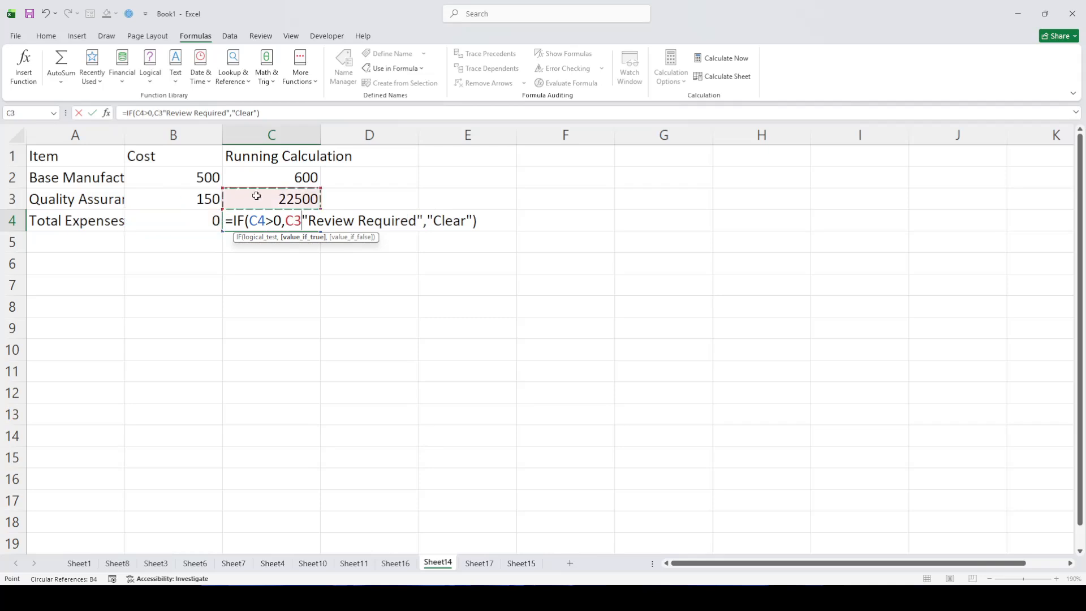
pyautogui.click(195, 196)
pyautogui.click(252, 175)
pyautogui.click(192, 173)
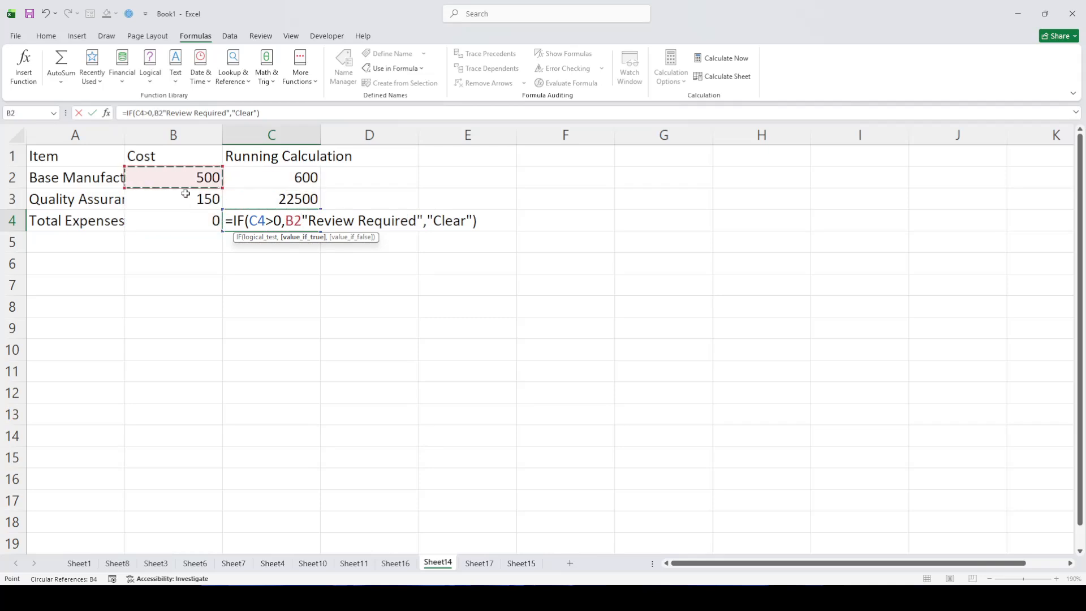
pyautogui.click(184, 217)
pyautogui.press('Return')
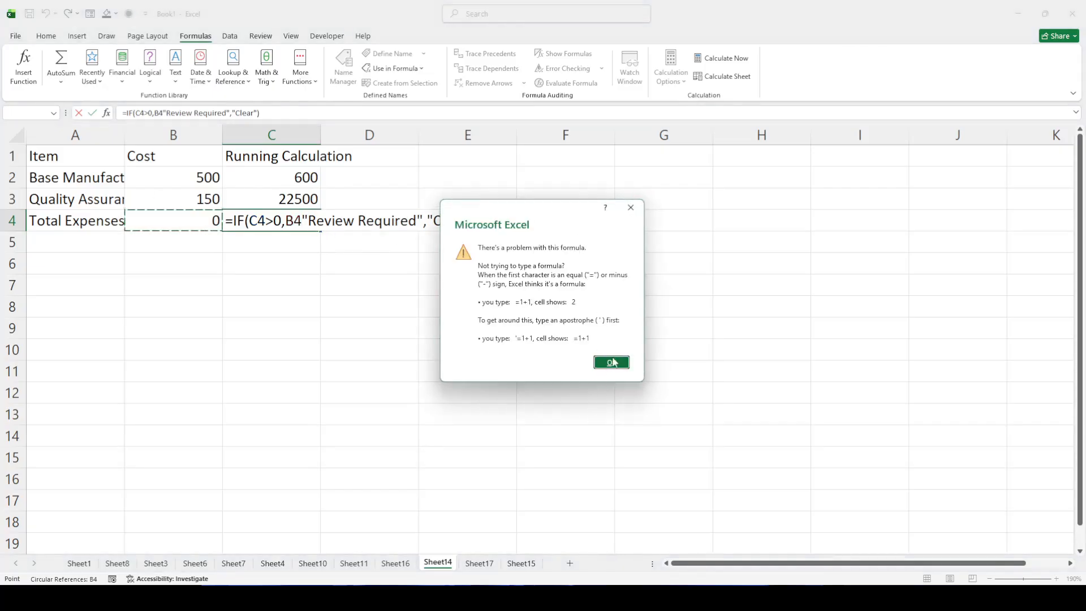
pyautogui.click(613, 362)
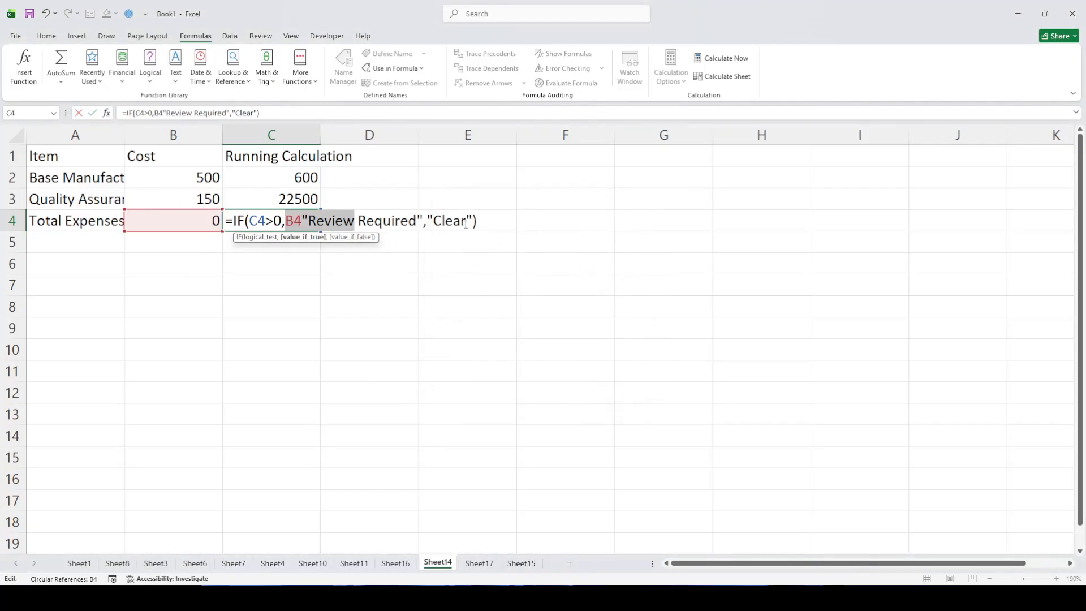
pyautogui.click(389, 317)
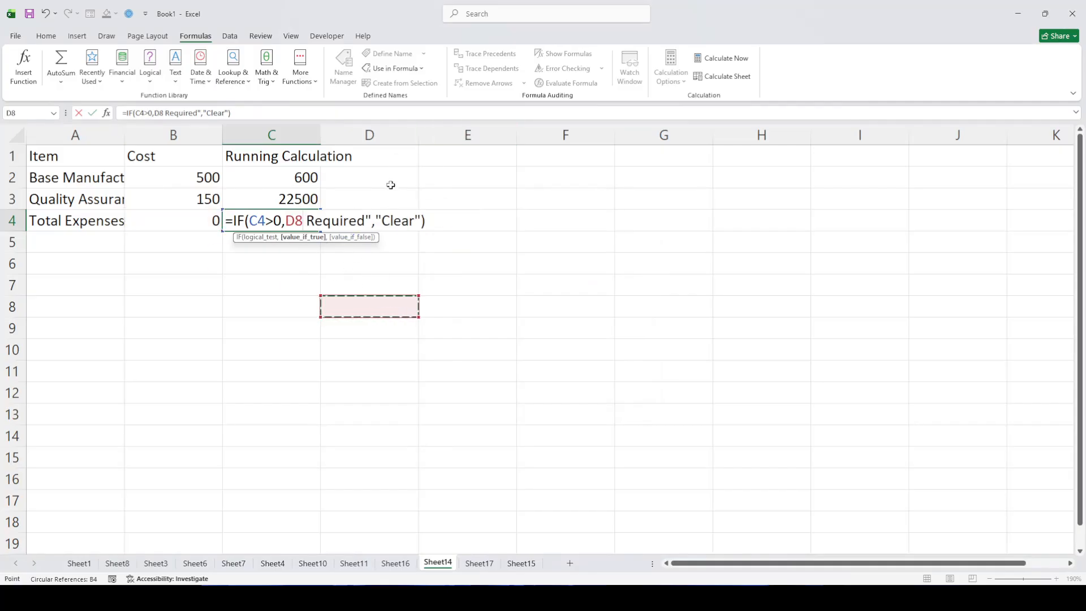
pyautogui.hotkey('ctrl', 'z')
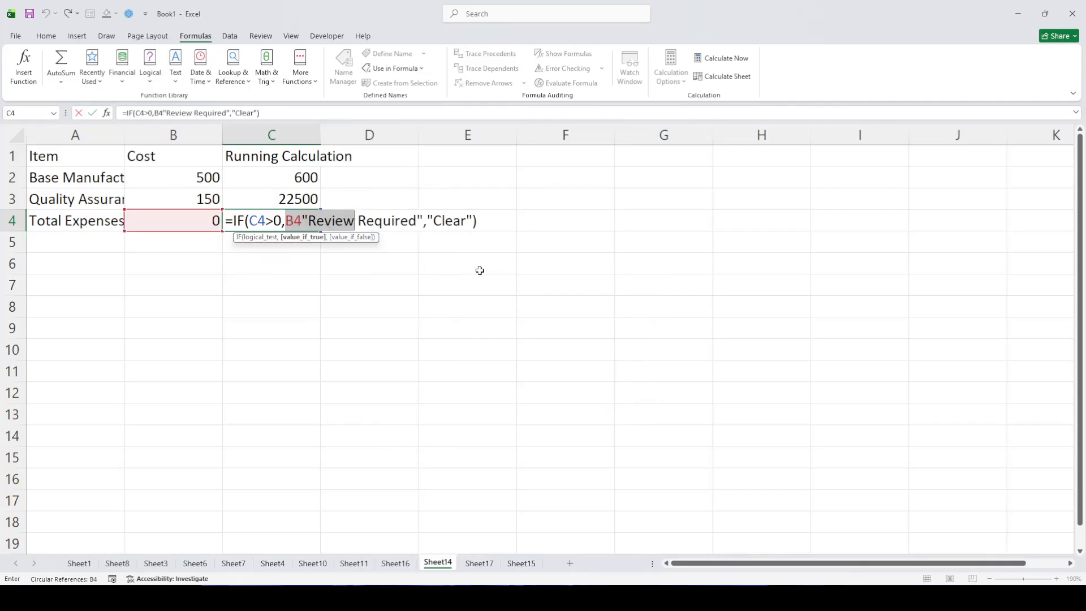
pyautogui.hotkey('ctrl', 'y')
pyautogui.hotkey('ctrl', 'z')
pyautogui.hotkey('ctrl', 'y')
pyautogui.hotkey('ctrl', 'z')
pyautogui.hotkey('ctrl', 'y')
pyautogui.hotkey('ctrl', 'z')
pyautogui.hotkey('ctrl', 'y')
pyautogui.hotkey('ctrl', 'z')
pyautogui.hotkey('ctrl', 'y')
pyautogui.hotkey('ctrl', 'z')
pyautogui.hotkey('ctrl', 'y')
pyautogui.hotkey('ctrl', 'z')
pyautogui.hotkey('ctrl', 'y')
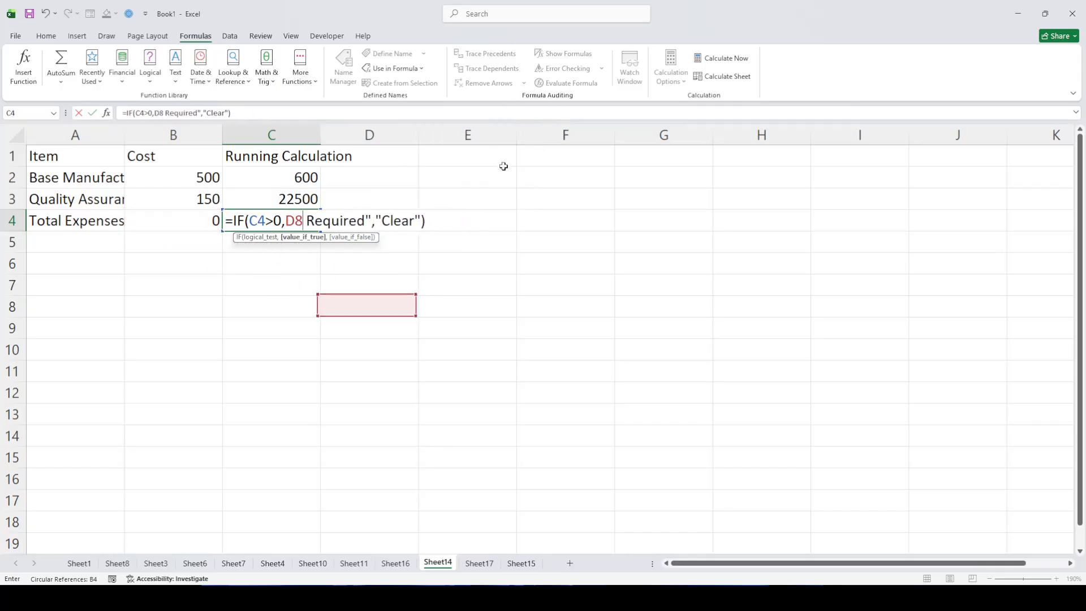
pyautogui.hotkey('ctrl', 'z')
# - Replace the selected B4"Review part of C4's IF formula with a B4 reference and try to enter it
pyautogui.click(334, 285)
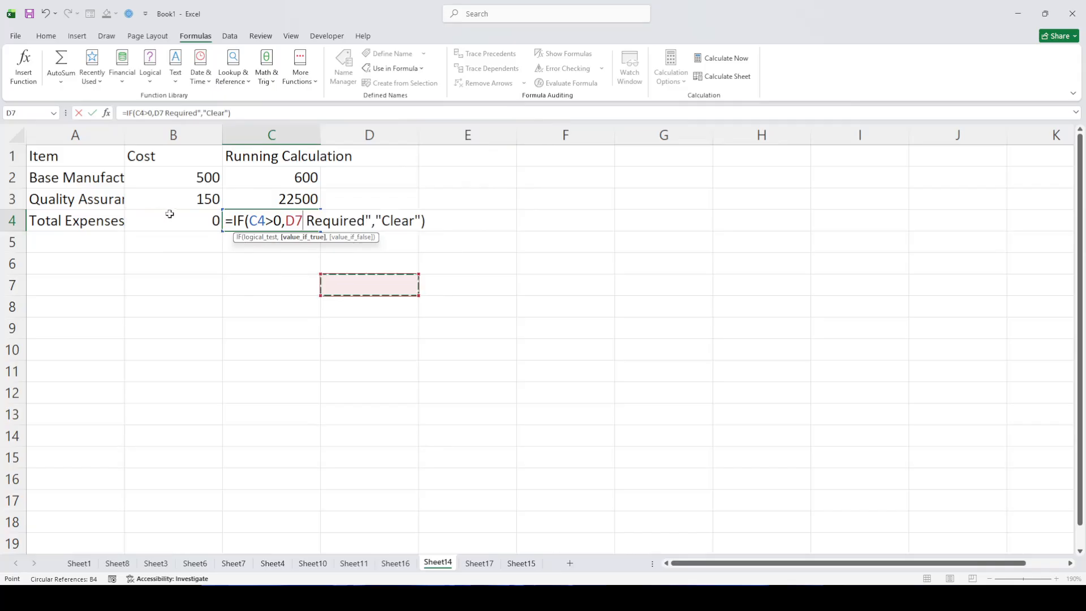
pyautogui.click(207, 221)
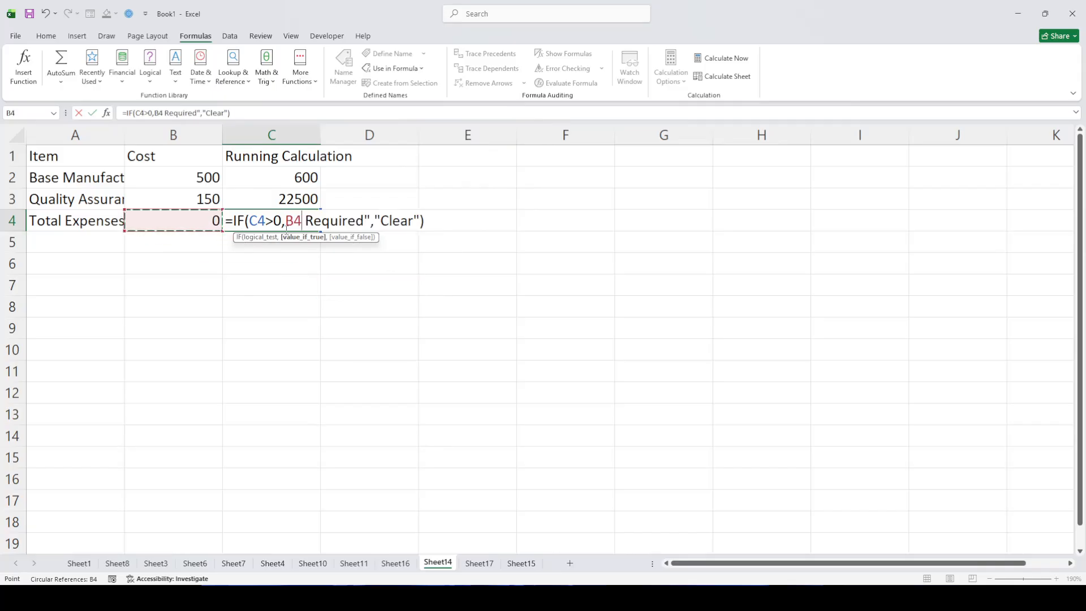
pyautogui.press('Return')
pyautogui.press('Return')
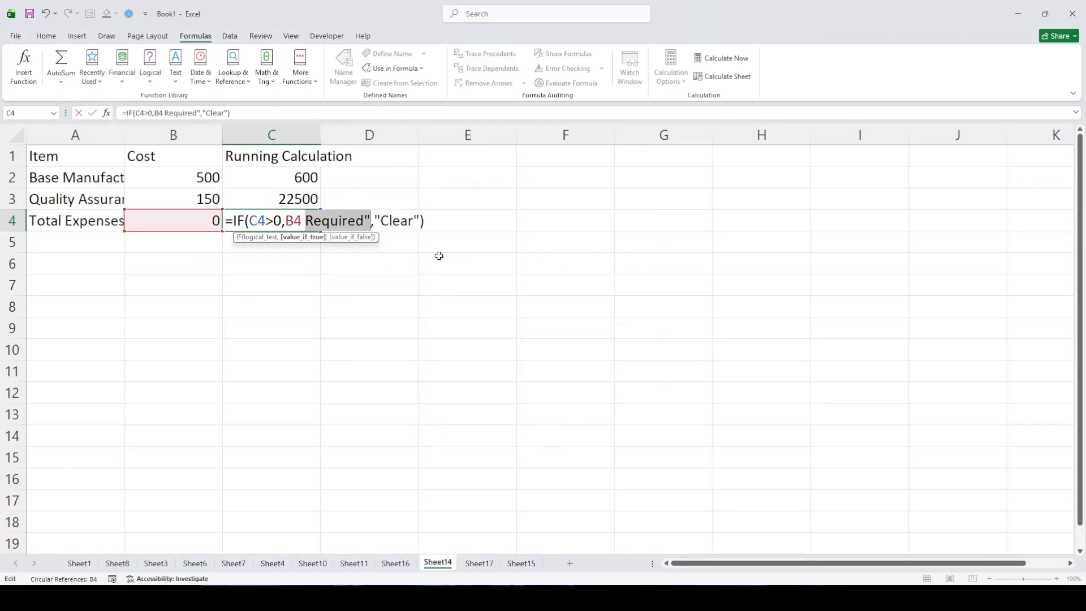